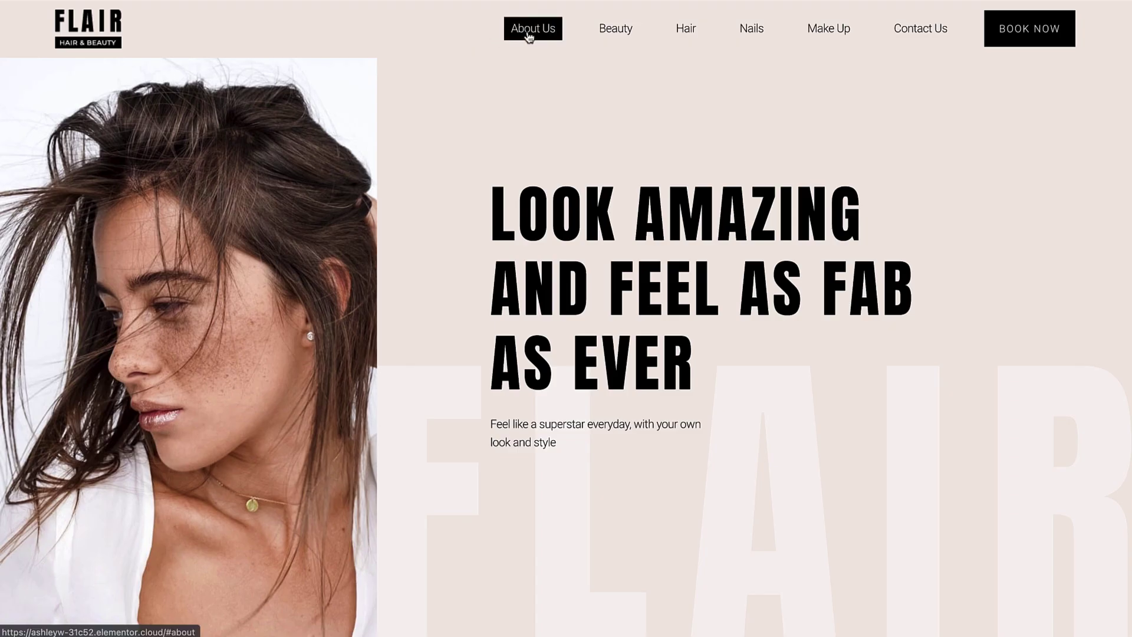
Step: Jump through the FLAIR site's About Us, Beauty, Hair, Nails and Make Up sections
click(533, 33)
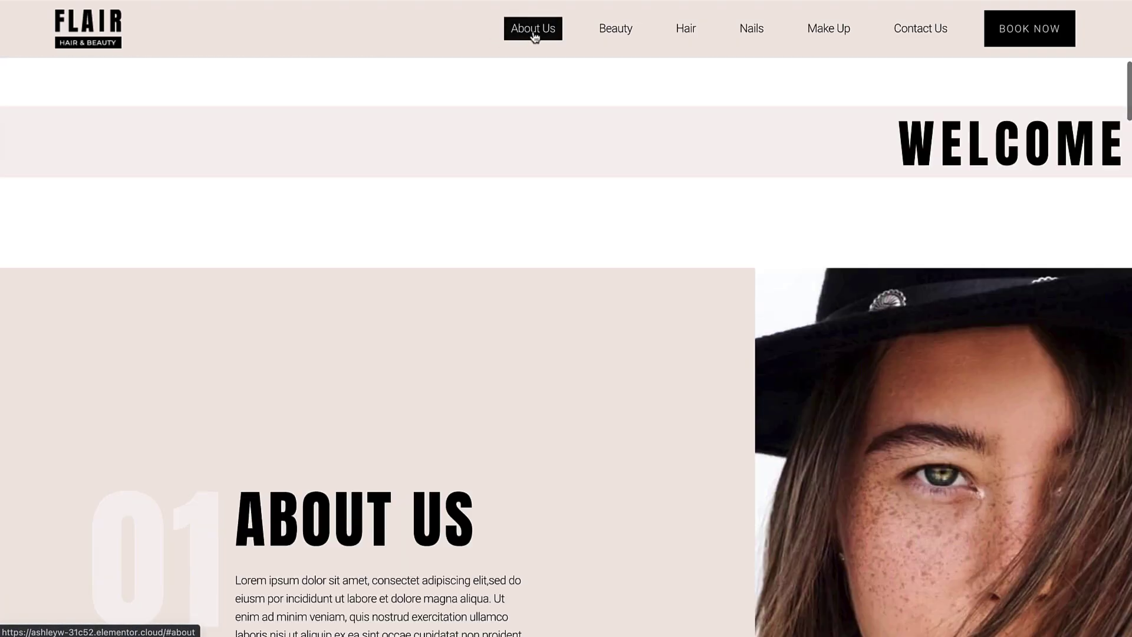
click(601, 35)
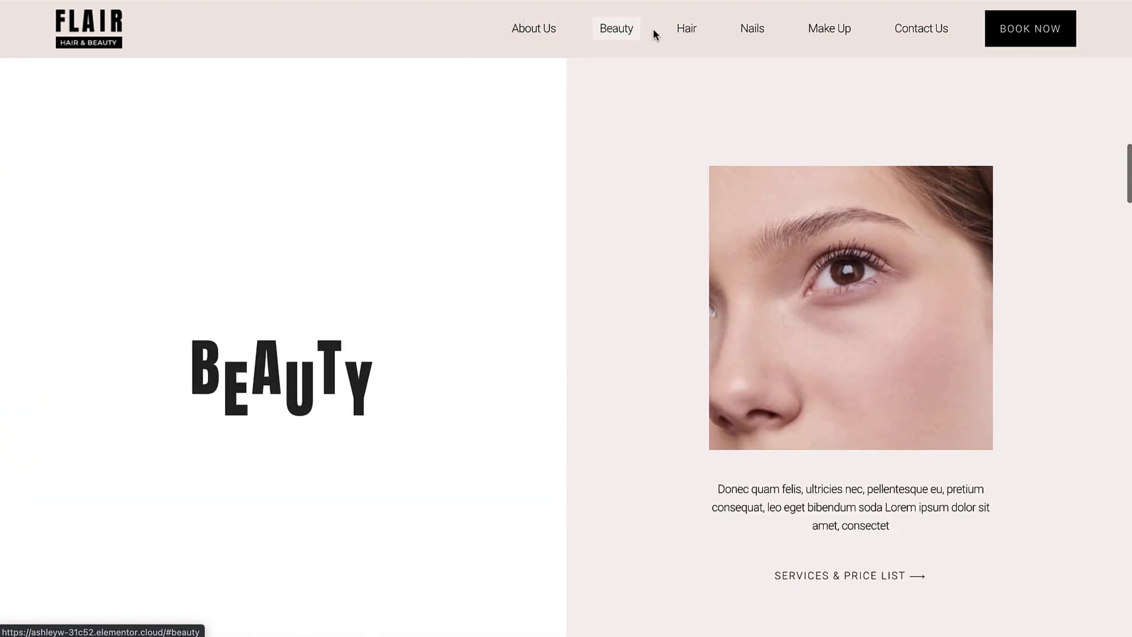
click(688, 37)
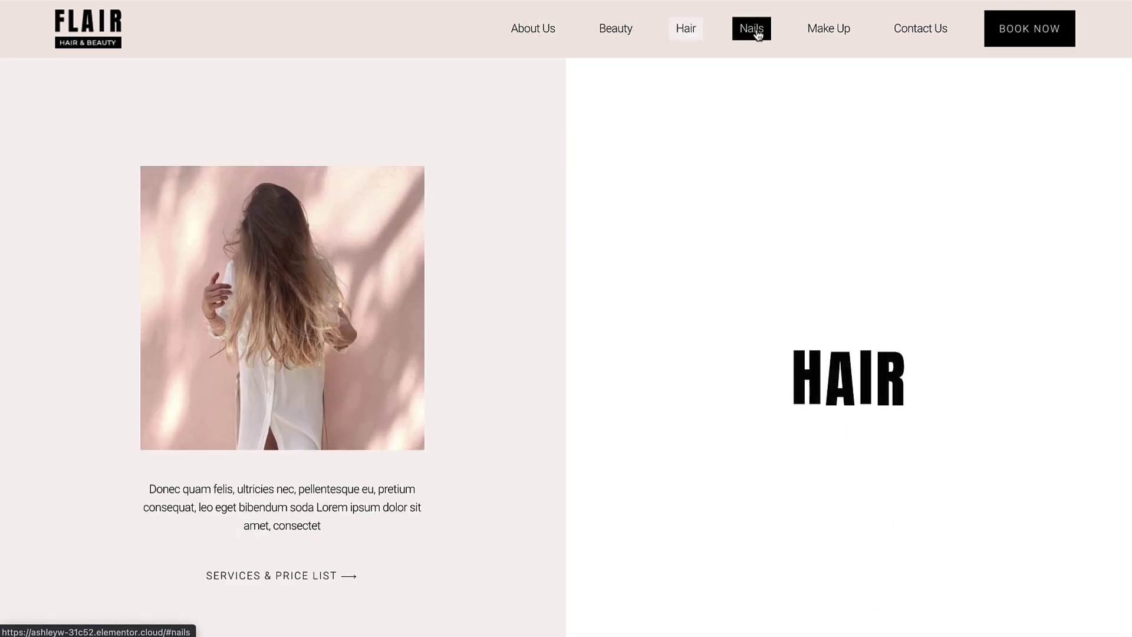
click(758, 35)
click(825, 34)
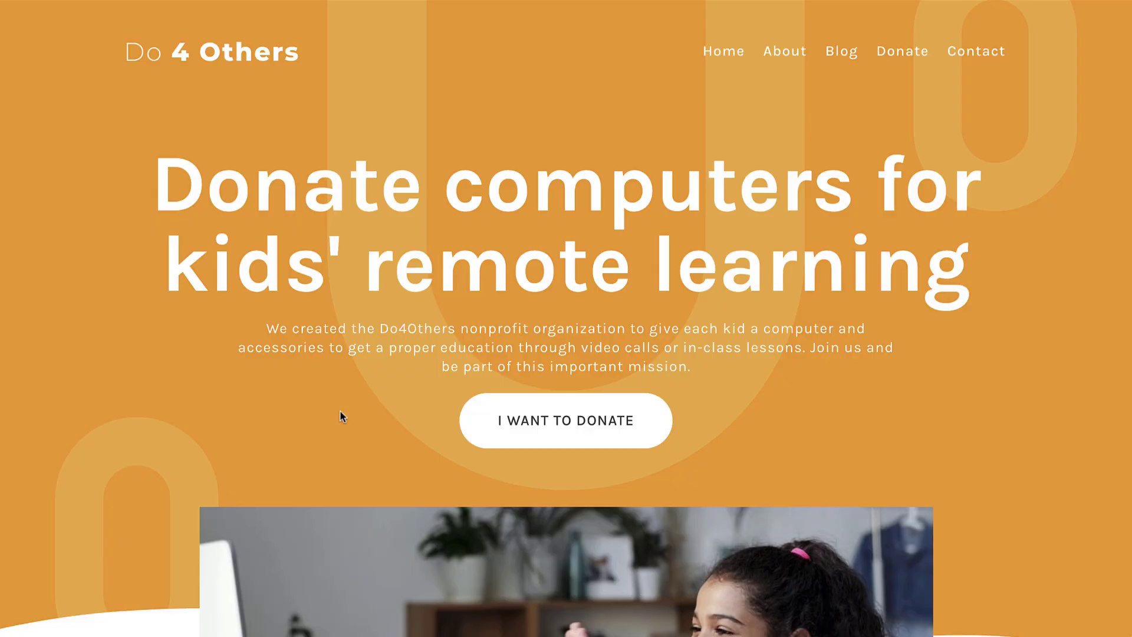
Step: Test where the I WANT TO DONATE button and Donate nav link scroll on Do 4 Others
click(646, 429)
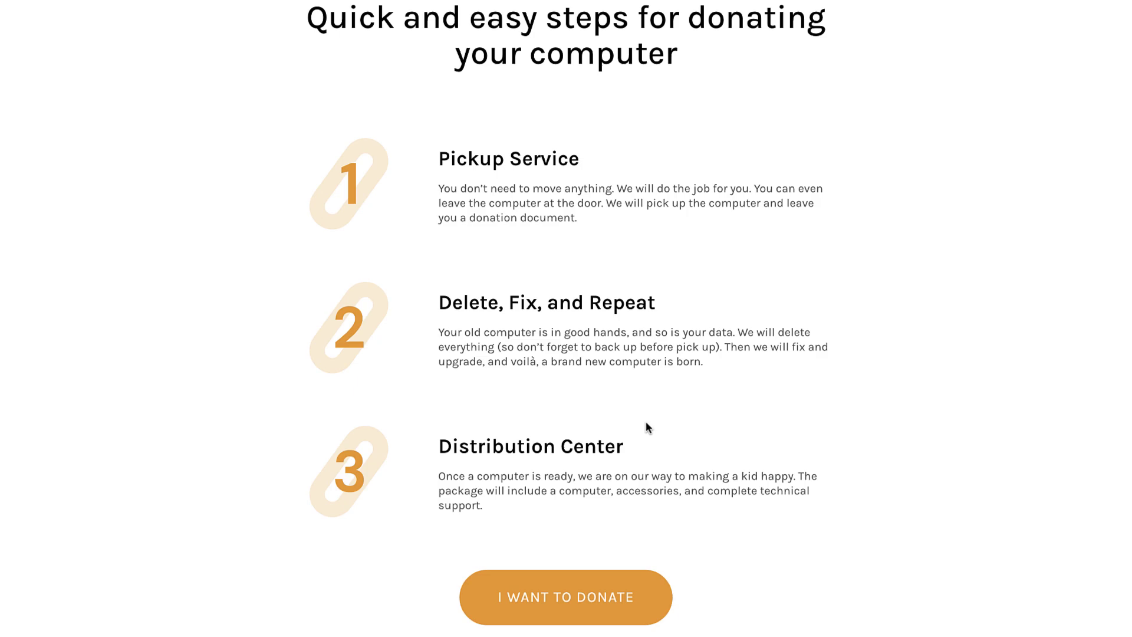
scroll(646, 427, up, 10)
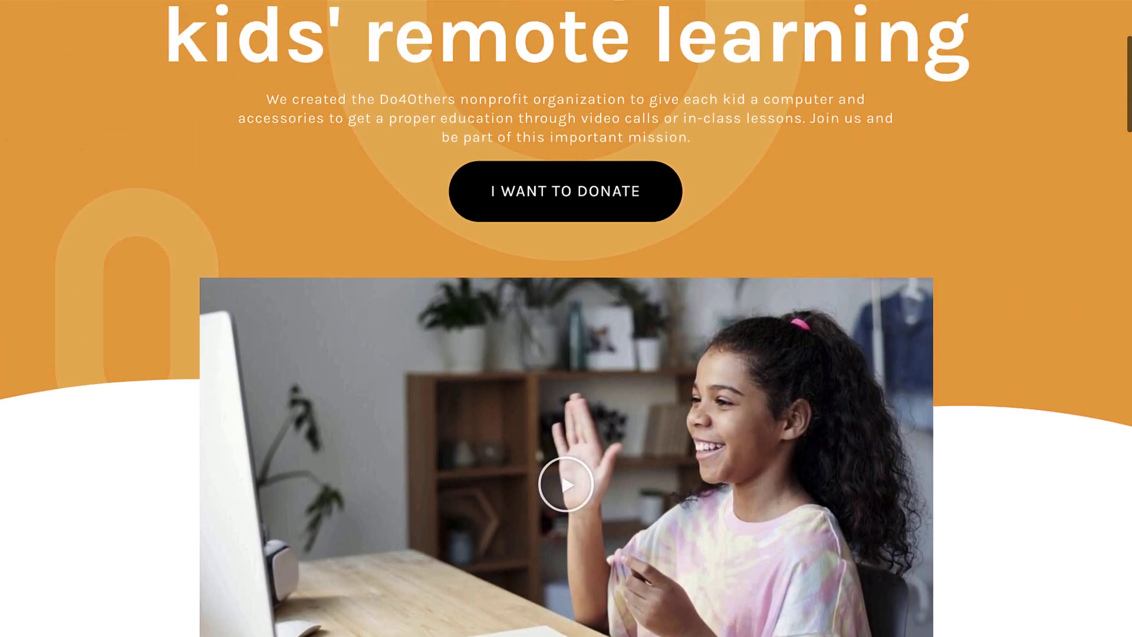
scroll(646, 427, up, 4)
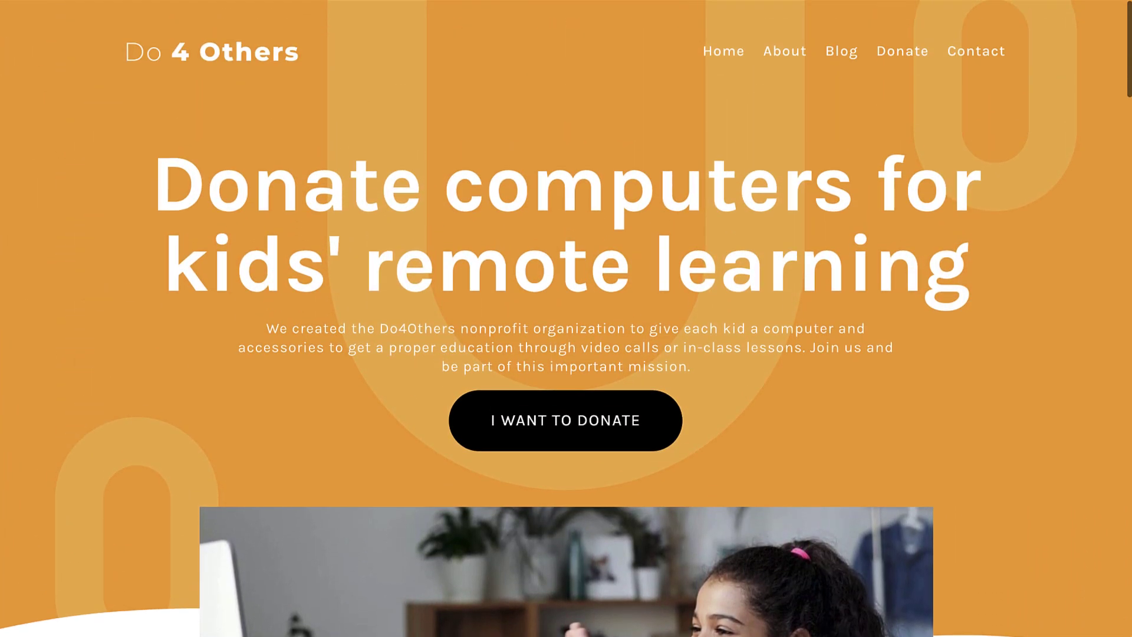
click(908, 59)
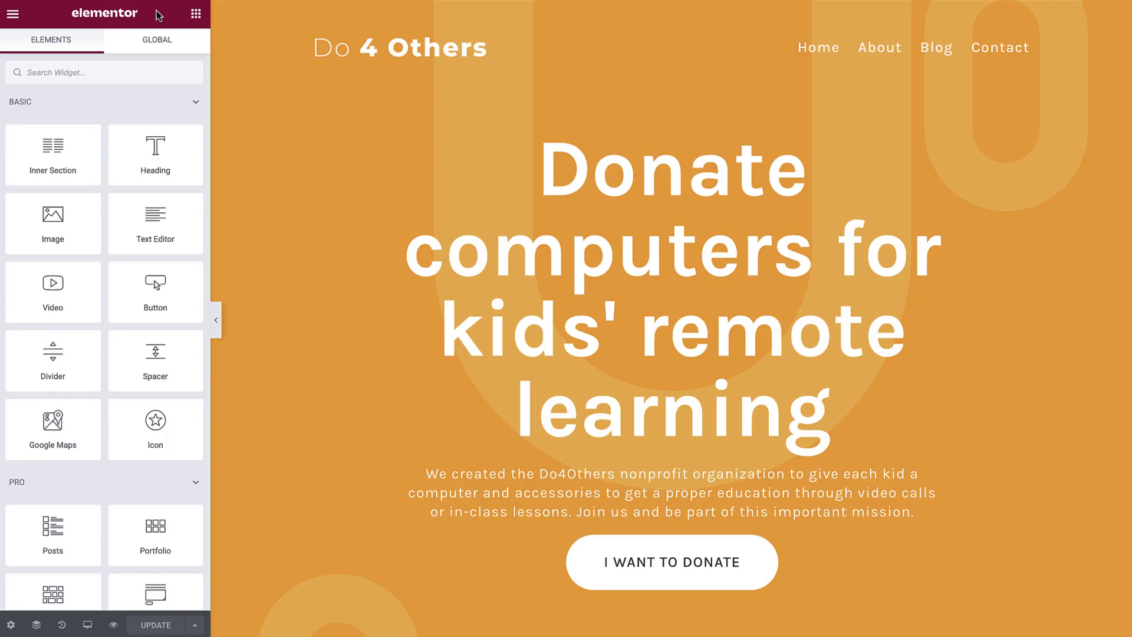
Step: Find the Menu Anchor widget via 'anchor' search and drop it above 'Quick and easy steps'
click(148, 74)
text(anchor)
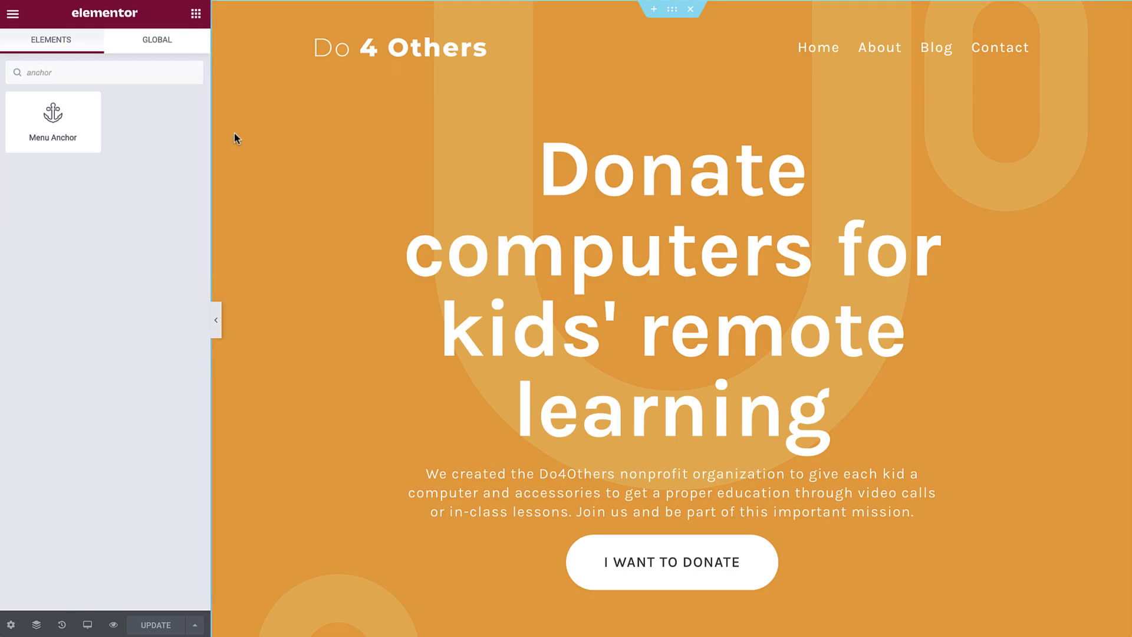
scroll(234, 133, down, 5)
scroll(235, 139, down, 3)
scroll(235, 139, down, 3)
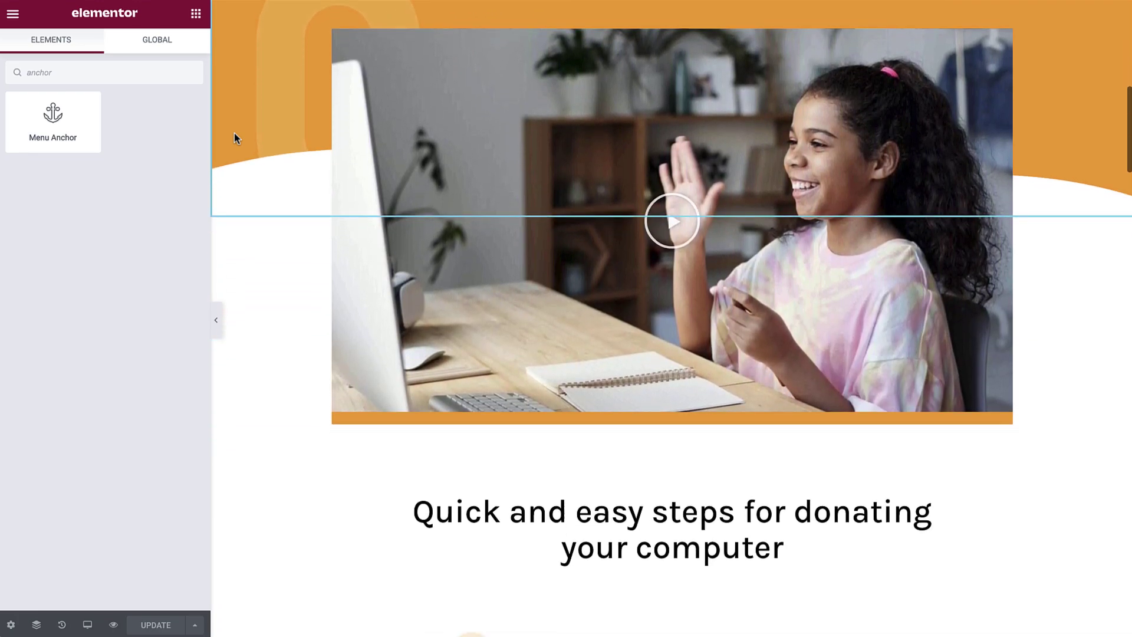
scroll(234, 139, down, 3)
scroll(235, 138, down, 2)
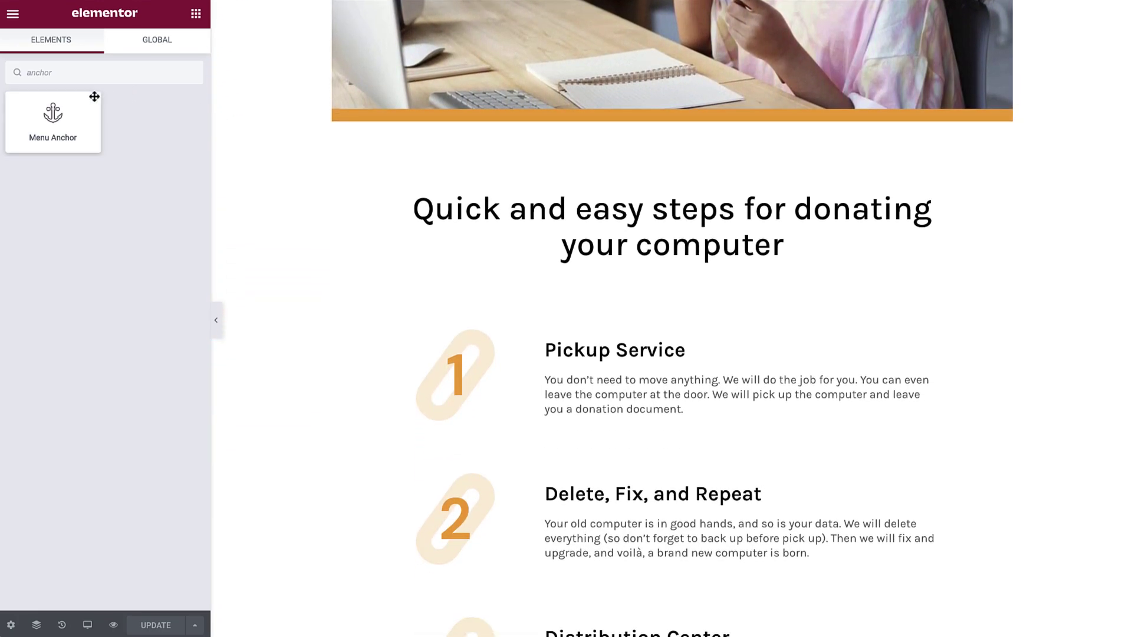
drag(54, 112, 510, 200)
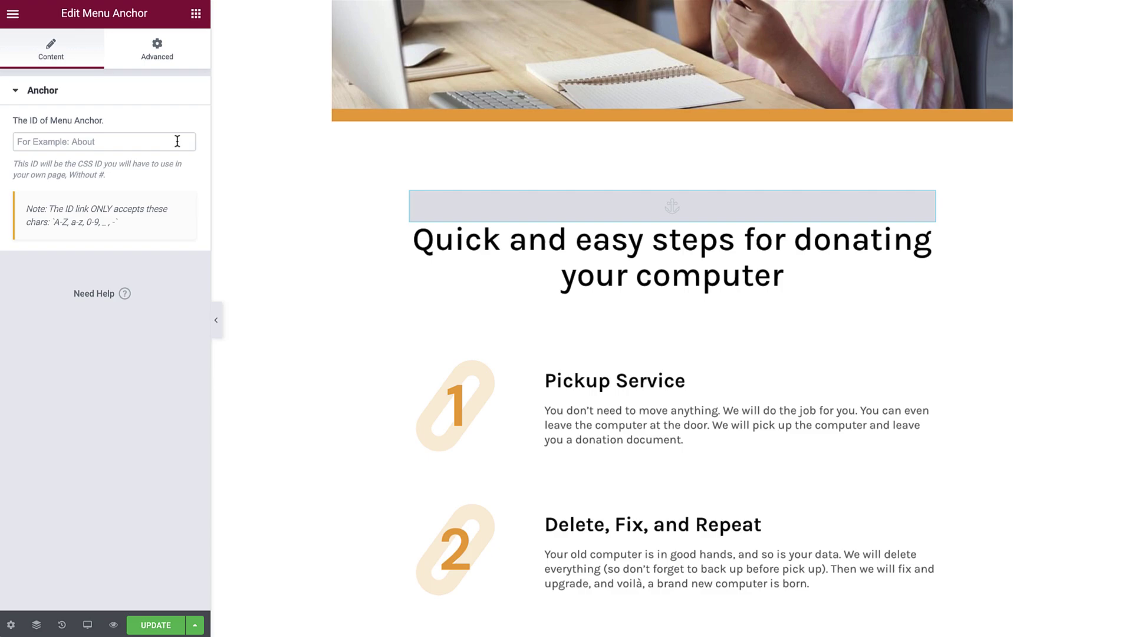
Step: Enter 'donate' as the Menu Anchor ID and return to the page's hero
click(165, 141)
text(donat)
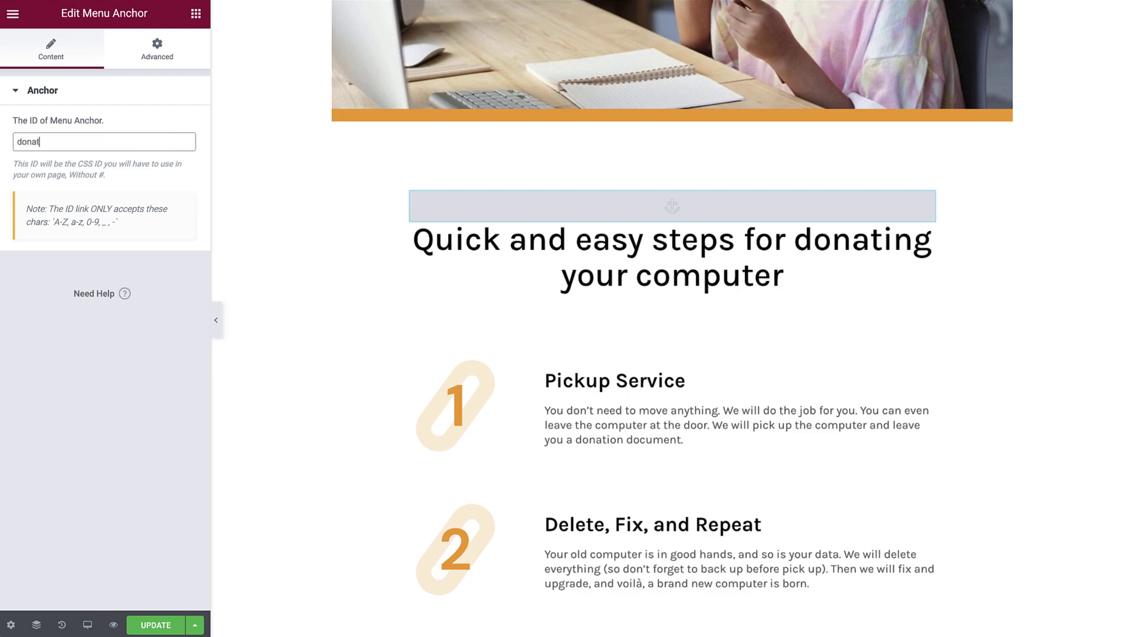
text(e)
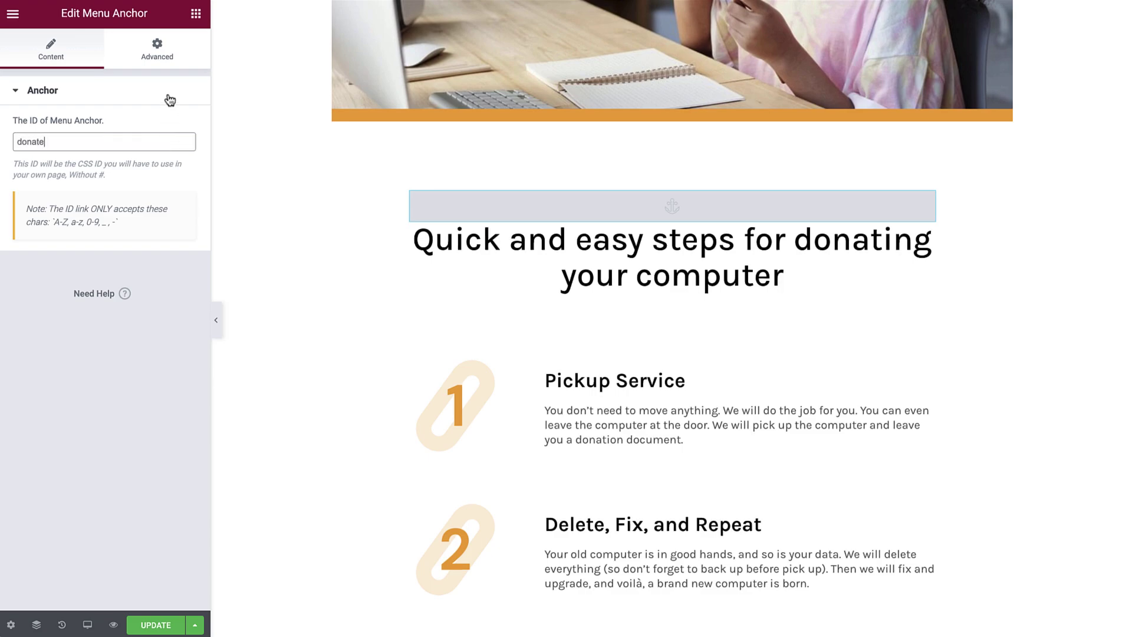
click(170, 72)
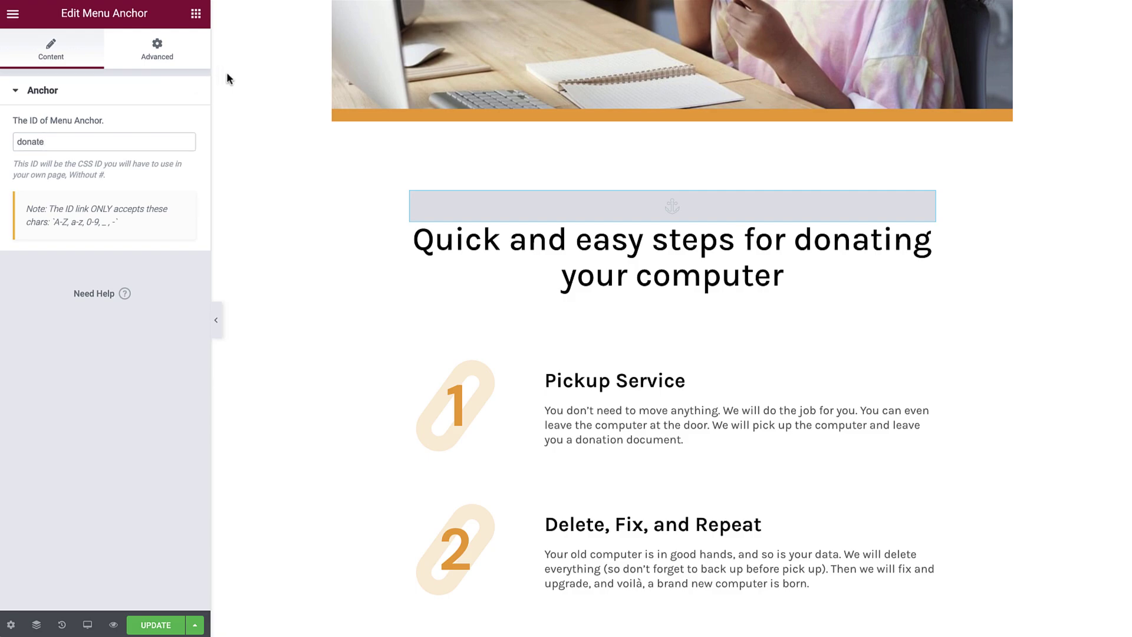
scroll(226, 72, up, 1)
scroll(227, 72, up, 2)
scroll(226, 72, up, 2)
scroll(228, 73, up, 3)
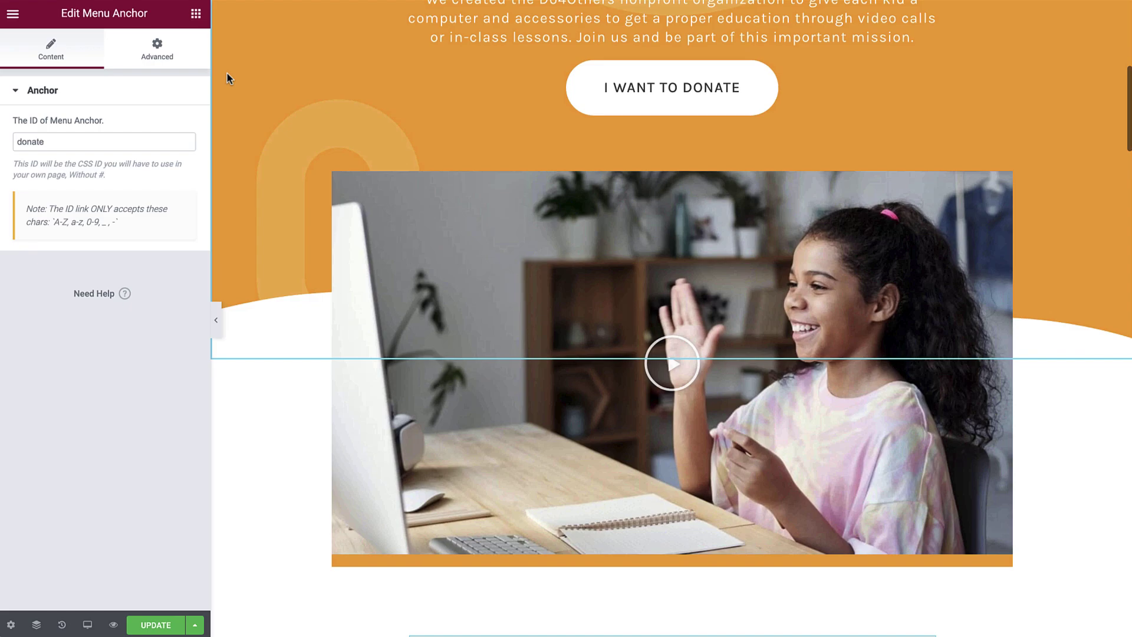
scroll(228, 73, up, 3)
scroll(228, 73, up, 3)
scroll(228, 73, up, 3)
scroll(228, 74, up, 1)
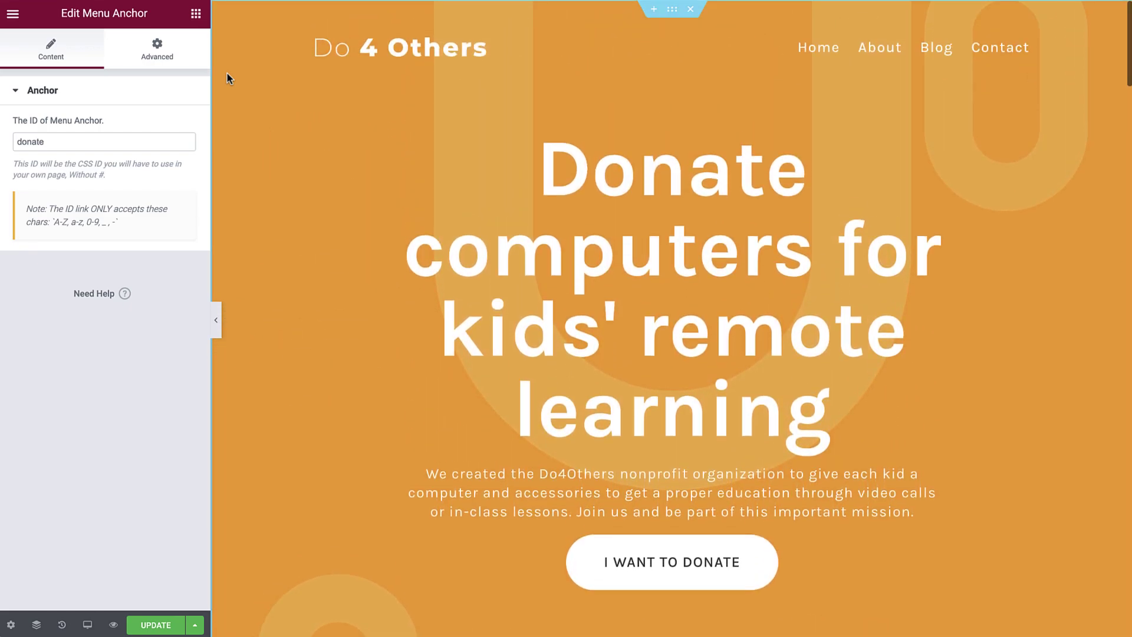
Step: Link the hero I WANT TO DONATE button to #donate and update the page
click(667, 551)
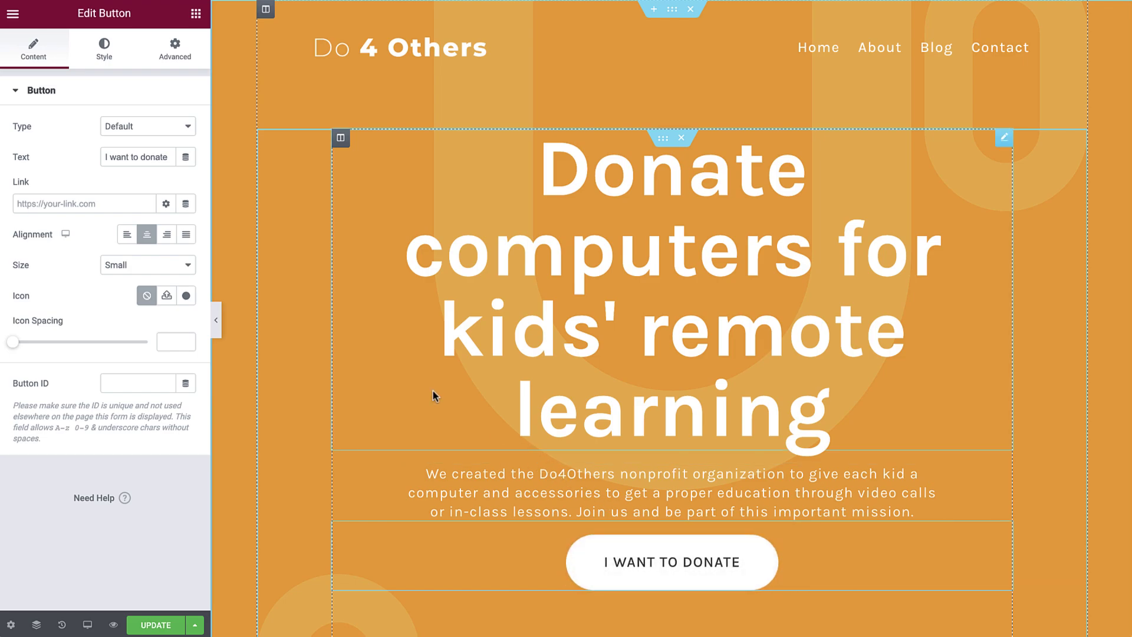
click(134, 203)
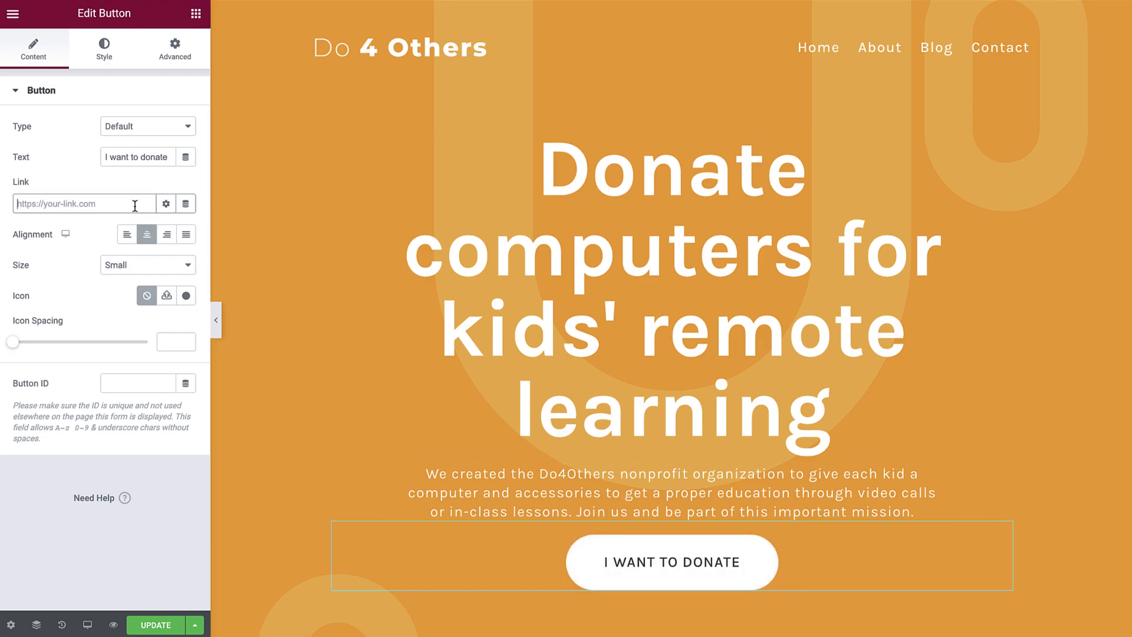
text(#donate)
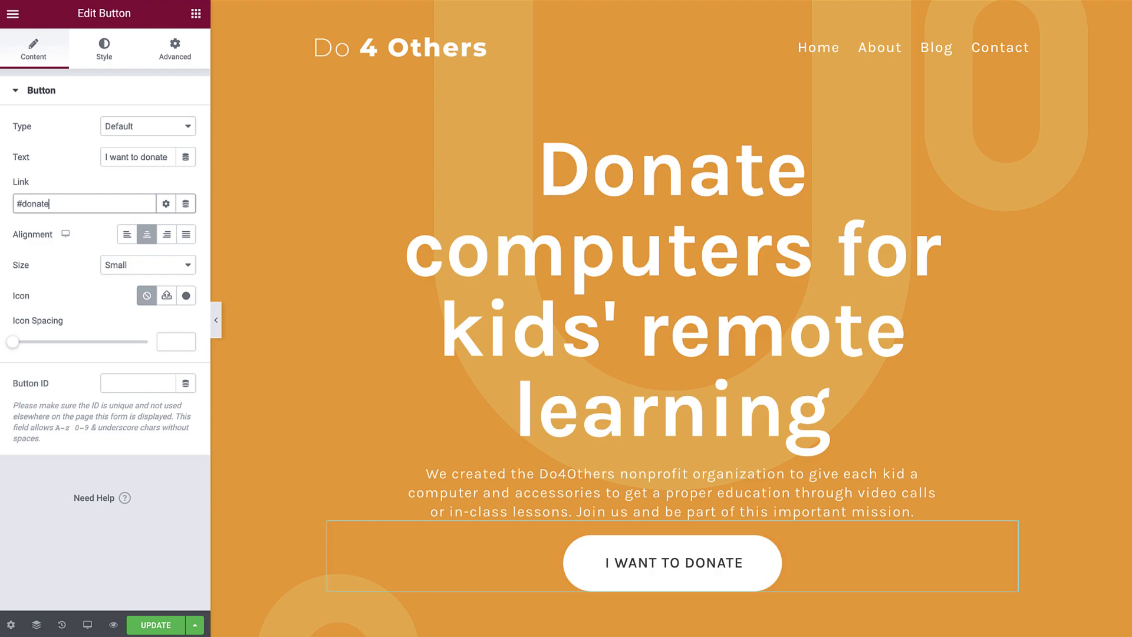
click(159, 187)
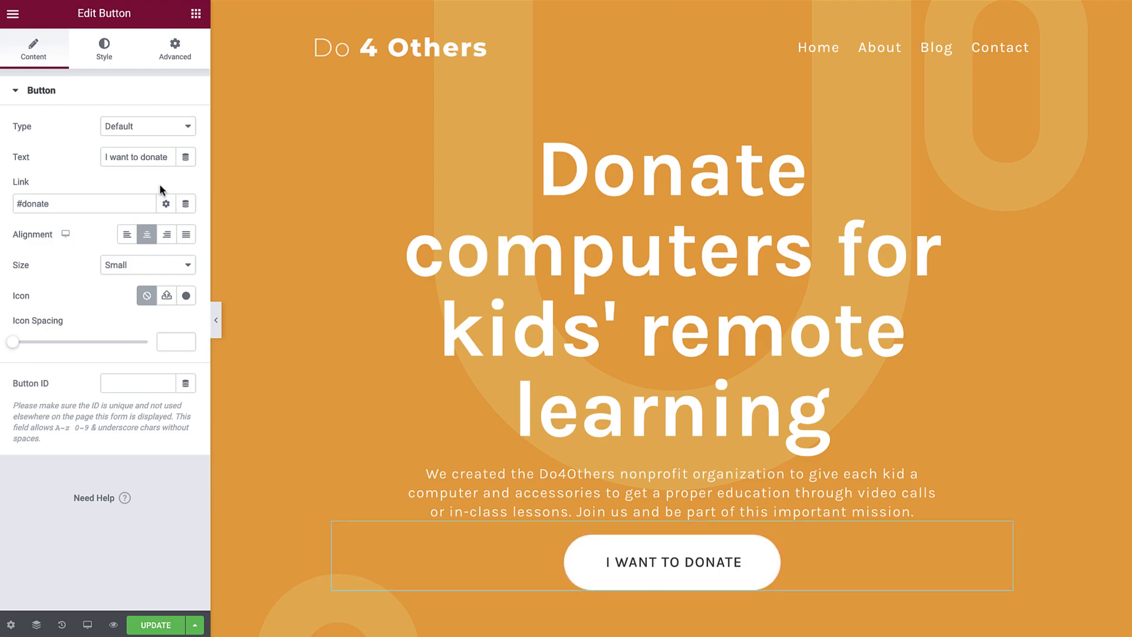
click(156, 625)
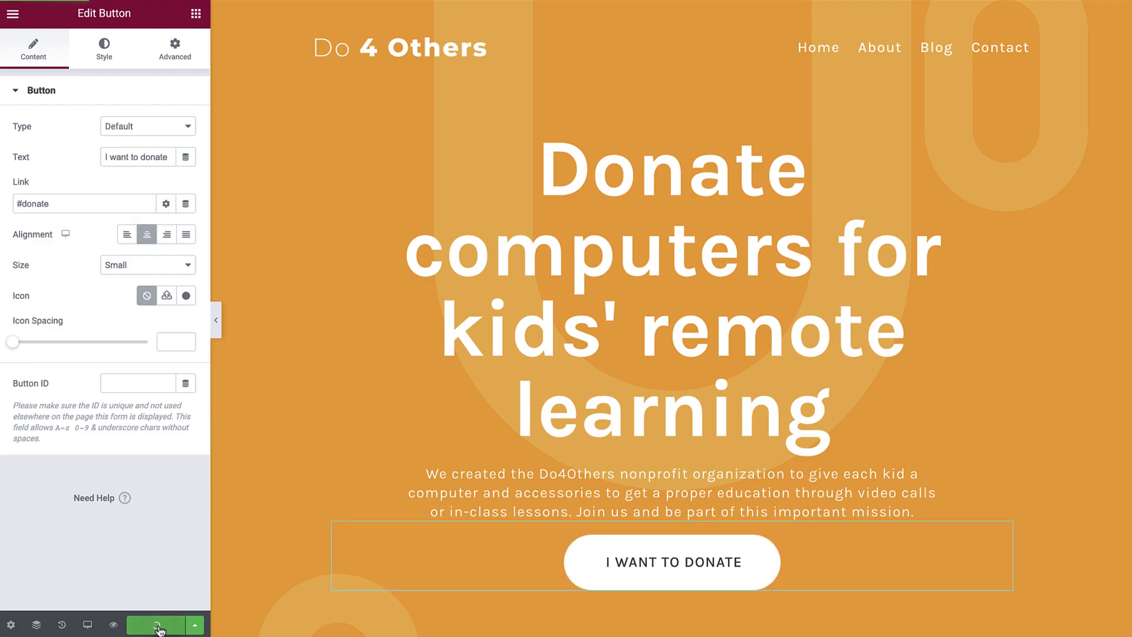
click(114, 624)
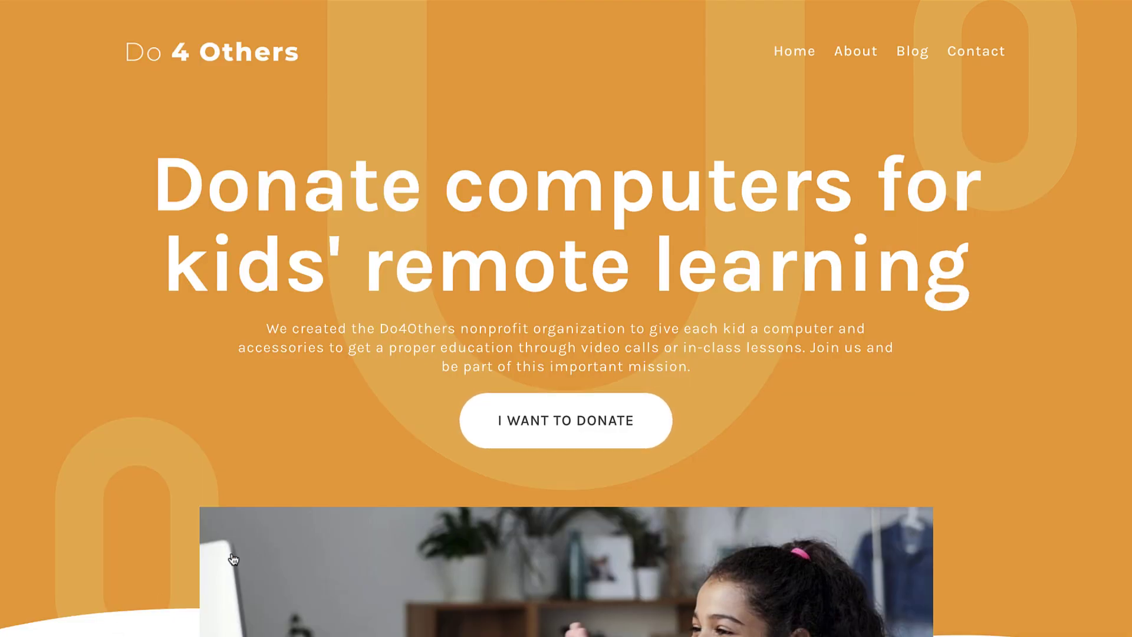
click(477, 431)
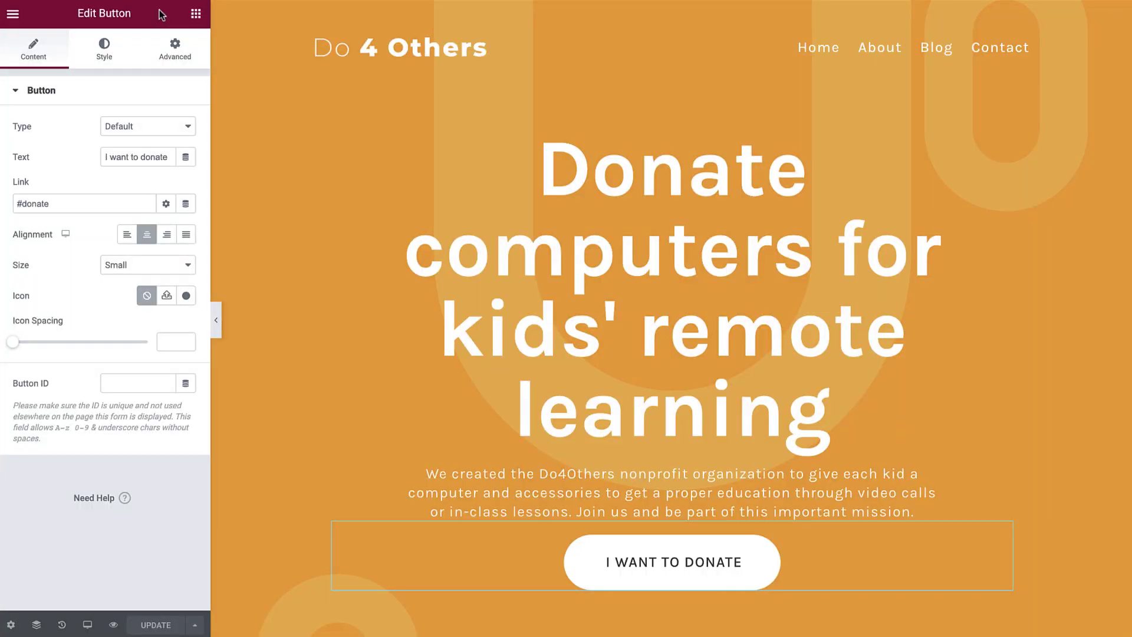
Step: Search the Elementor Finder (Ctrl+E) for 'menu'
key(ctrl+e)
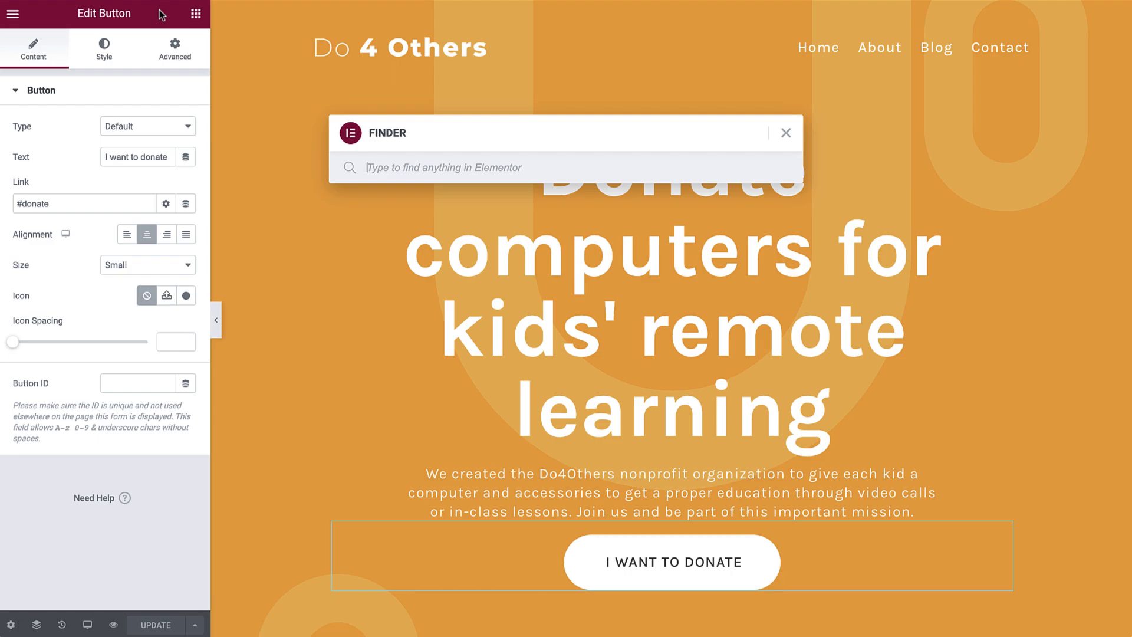
text(men)
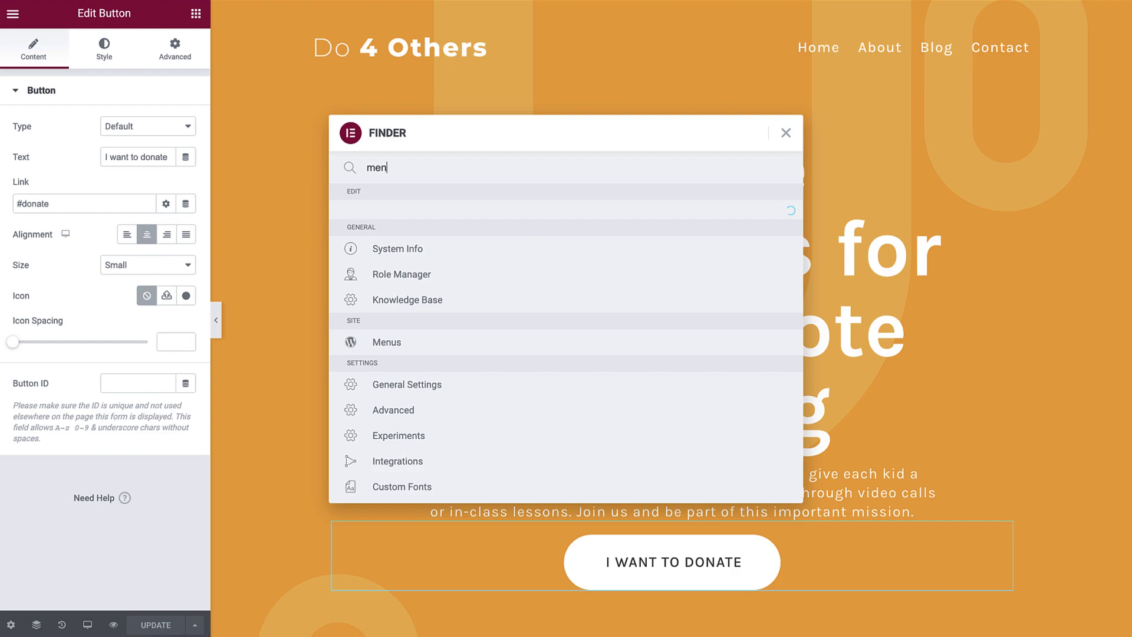
text(u)
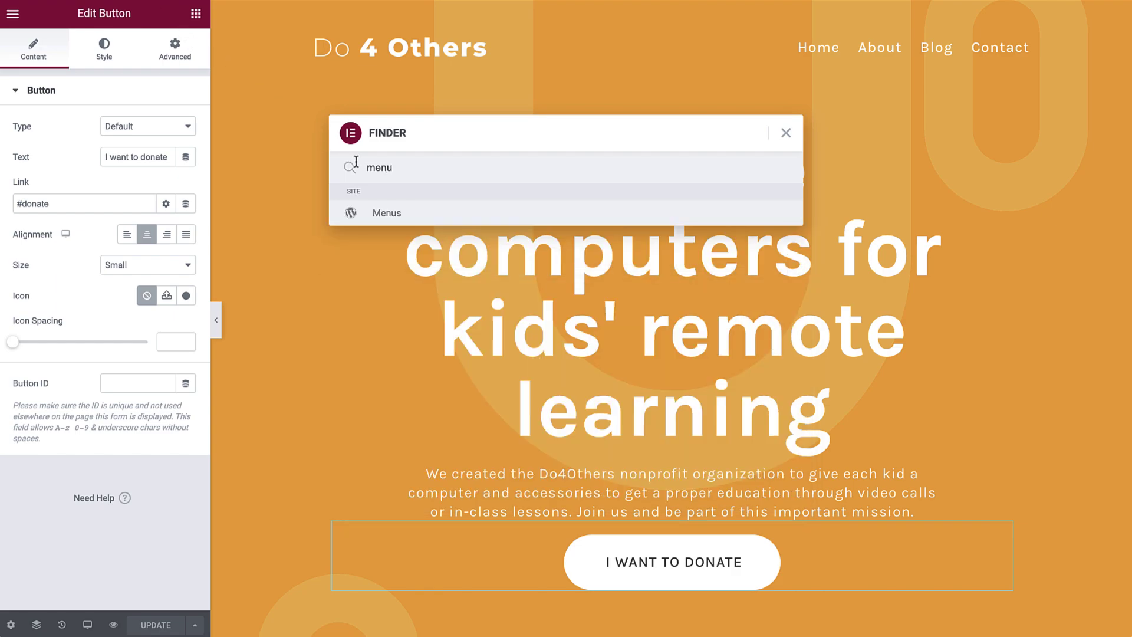
Step: Add a Donate custom link to #donate, place it between Blog and Contact, and save
click(491, 214)
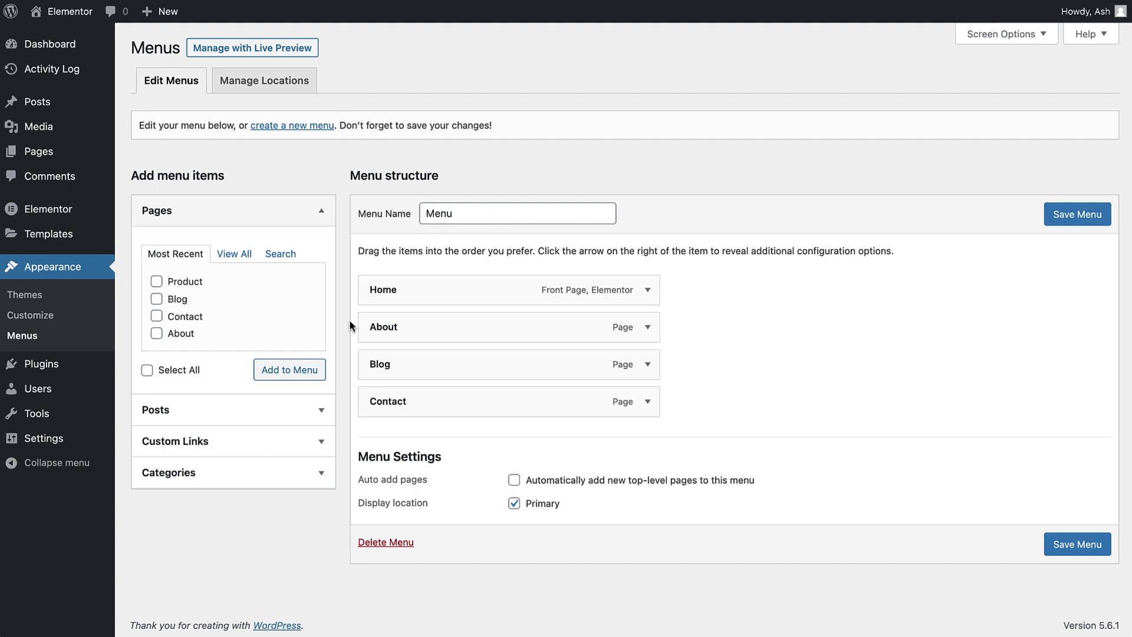
click(305, 444)
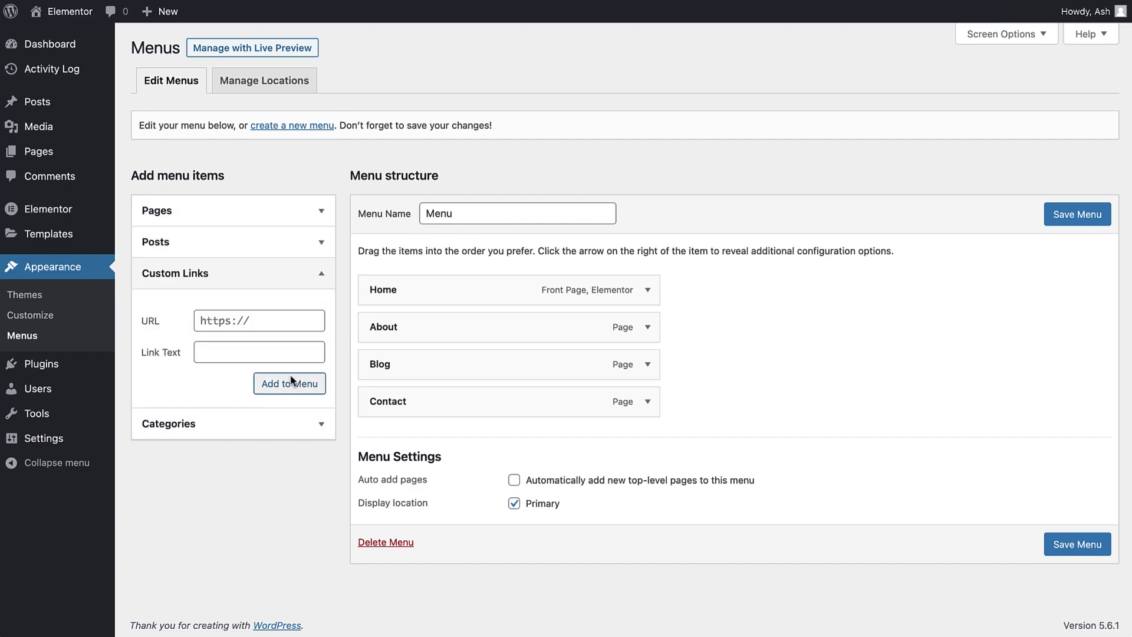
click(286, 325)
text(#donate)
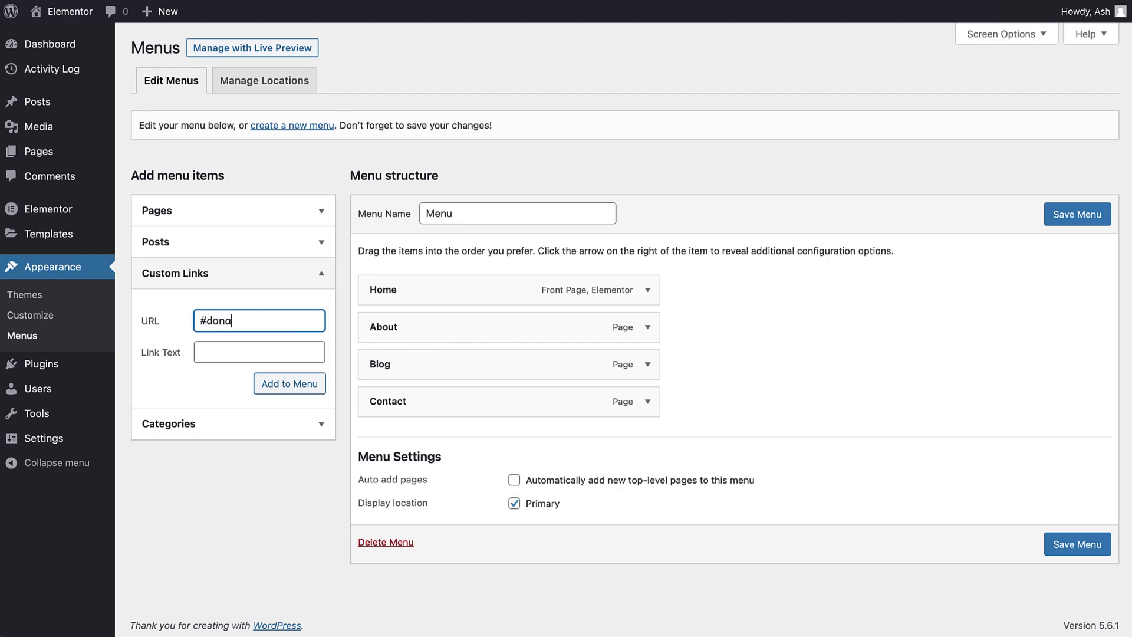
click(283, 353)
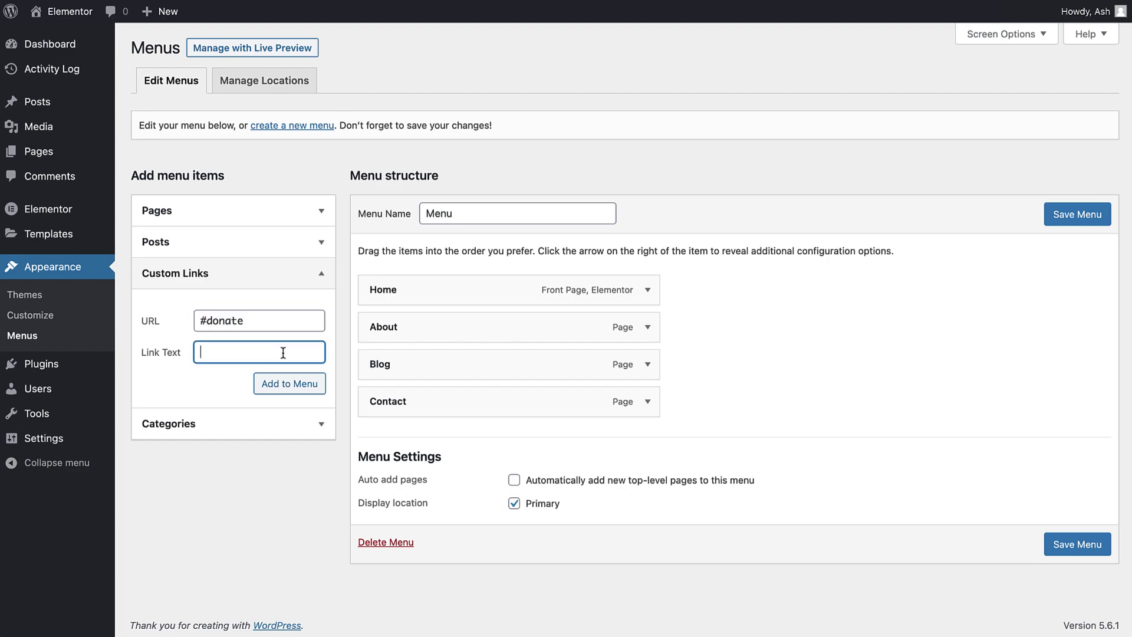
text(Donate)
click(289, 384)
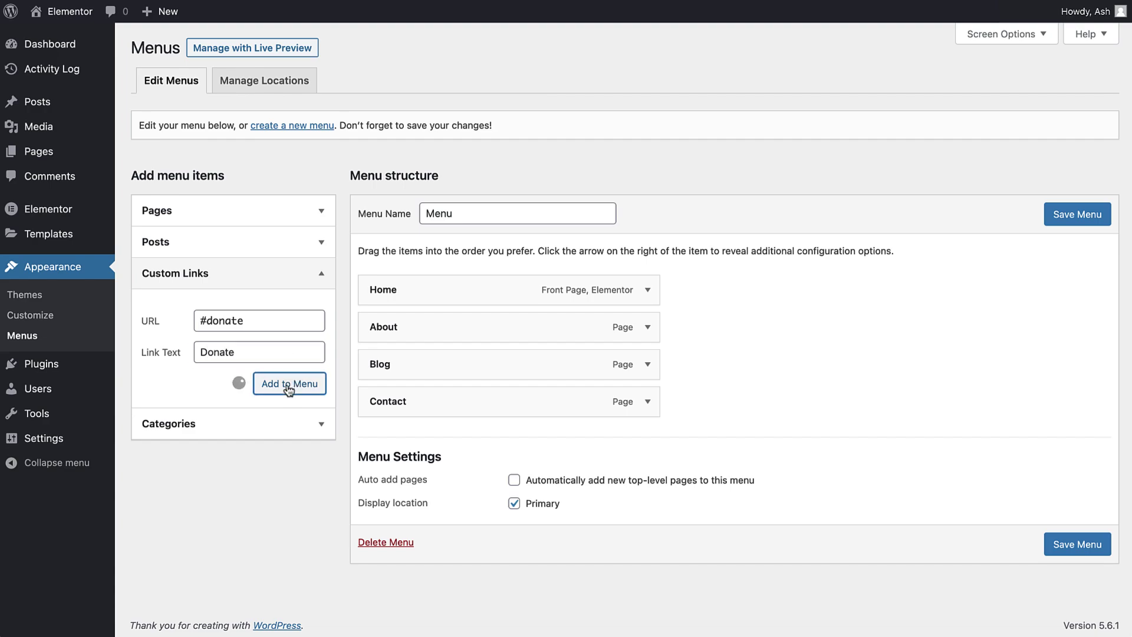
drag(377, 437, 372, 399)
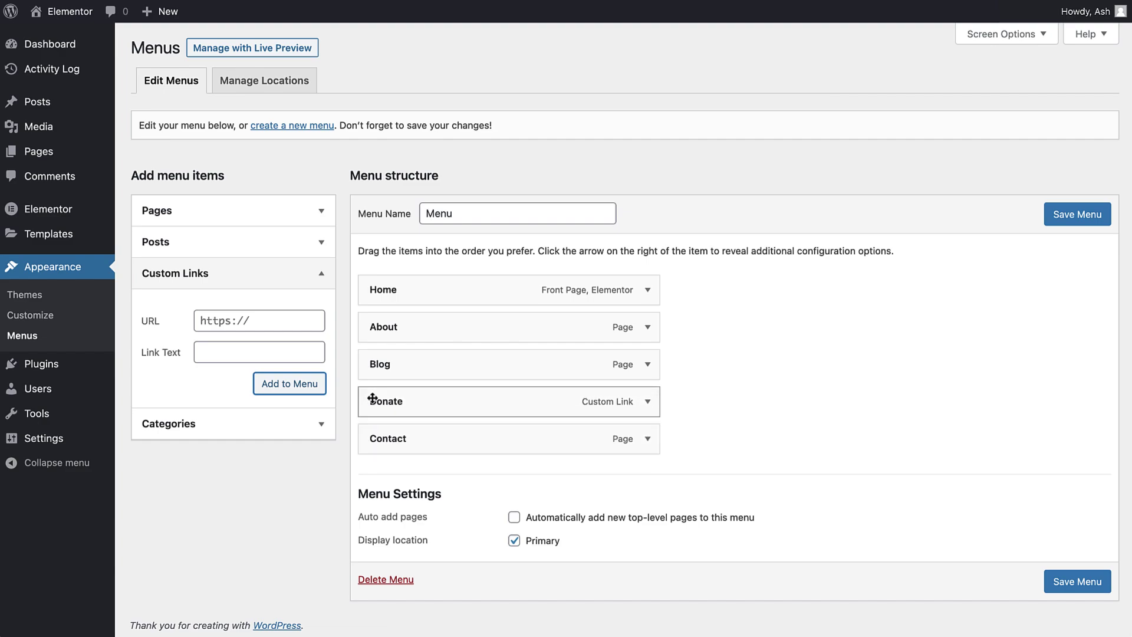
click(1083, 583)
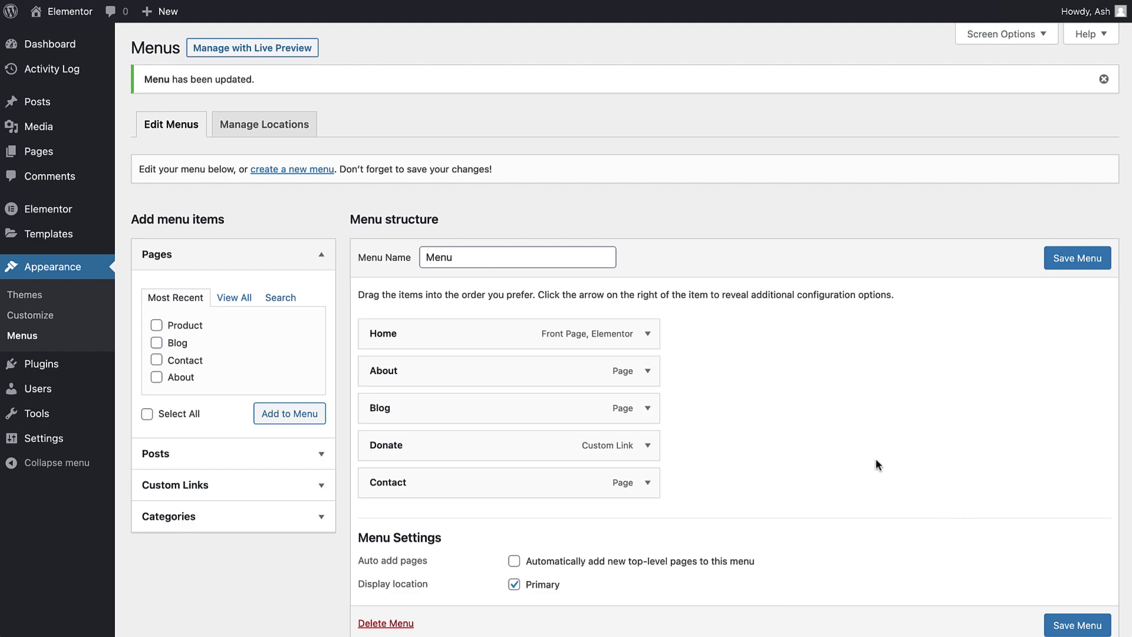
Step: Search the Elementor Finder for 'anchor' to reopen the Anchor Widget Tutorial page
key(ctrl+e)
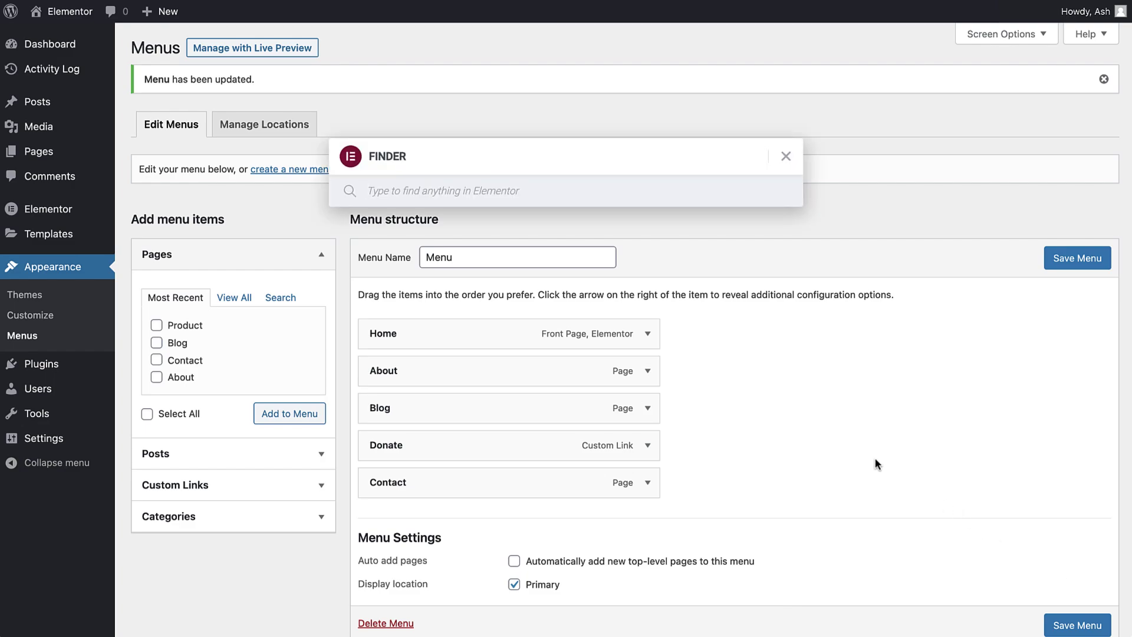
text(anchor)
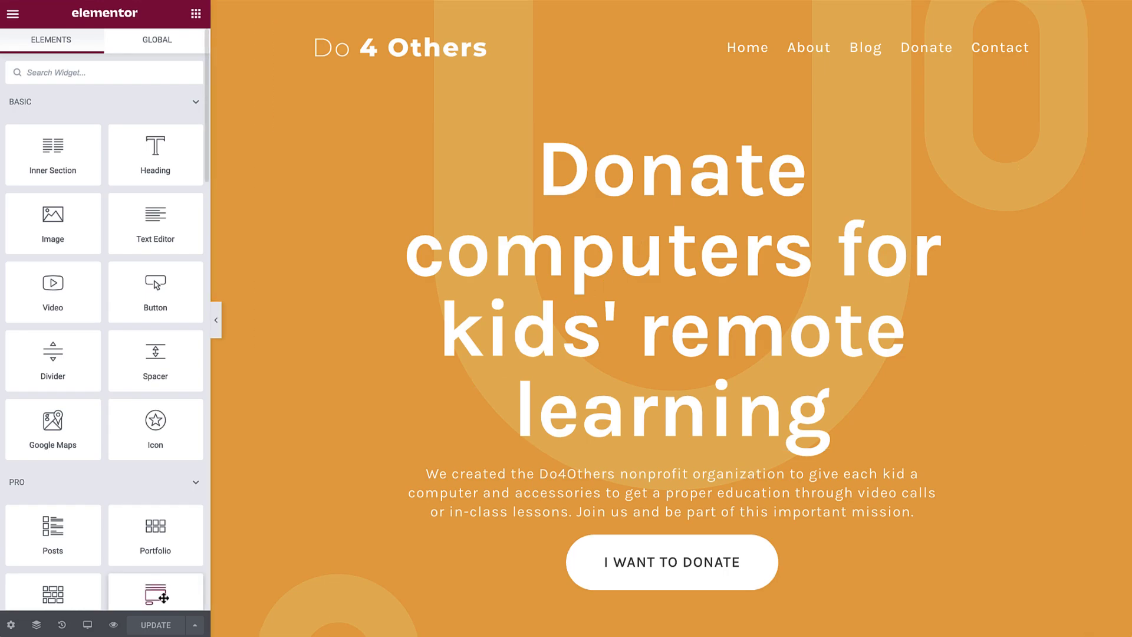
Step: Preview the page and confirm the Donate menu item scrolls to the donation steps
click(114, 625)
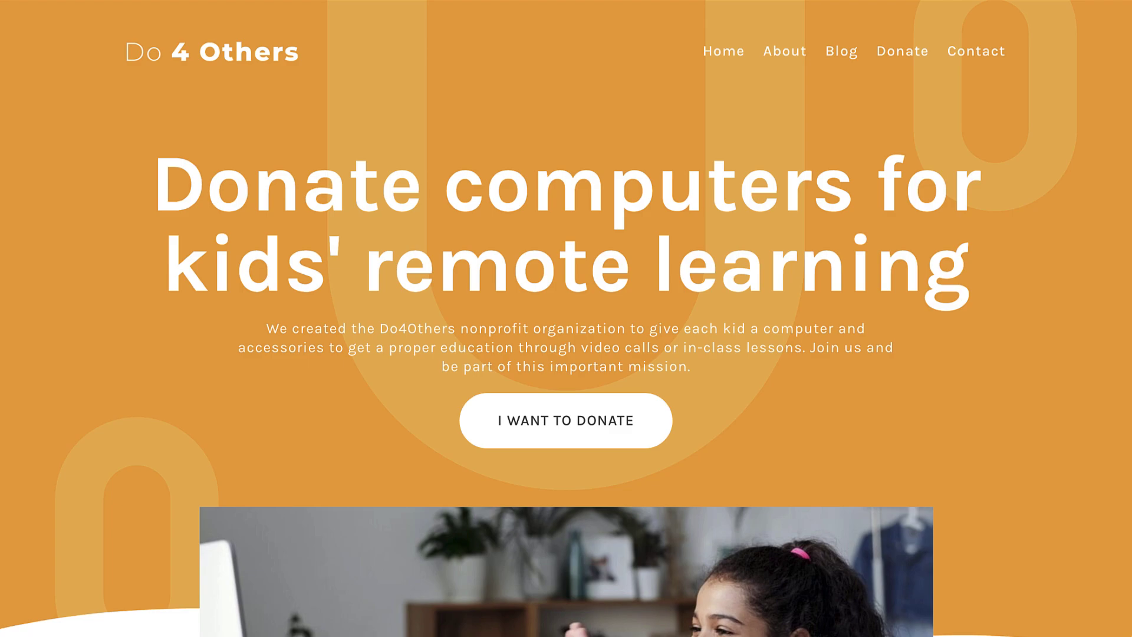
click(904, 53)
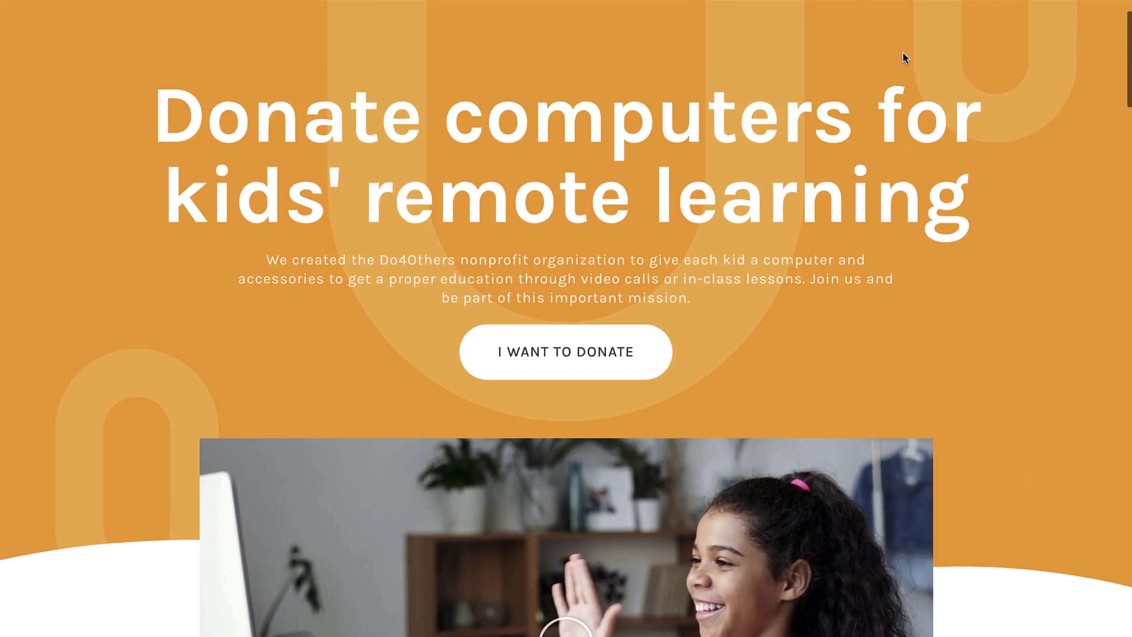
scroll(906, 57, up, 1)
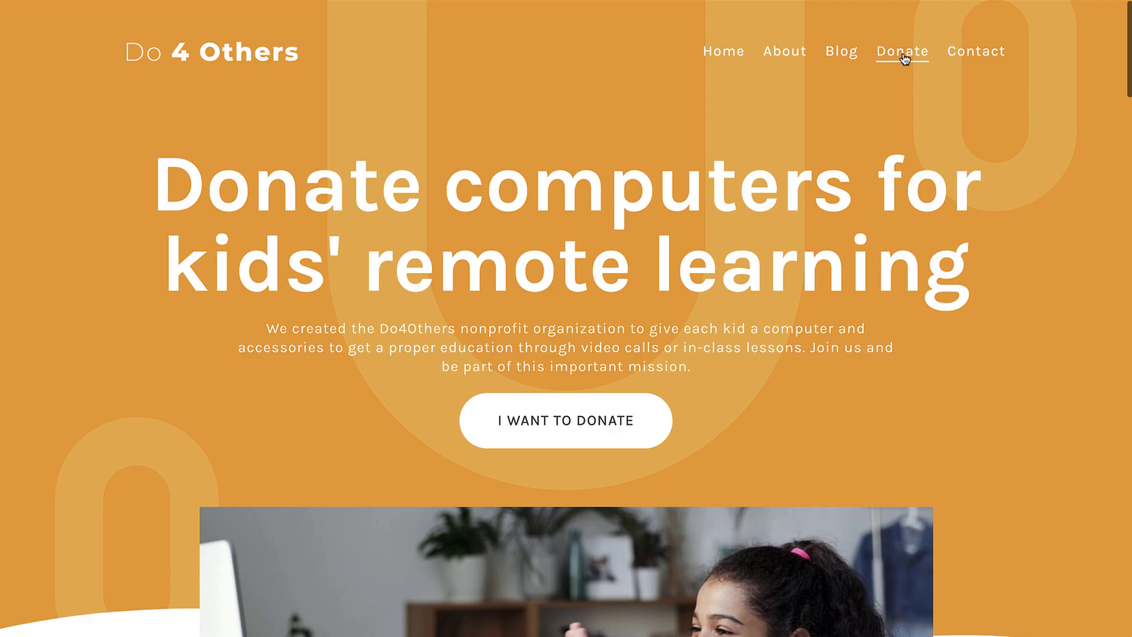